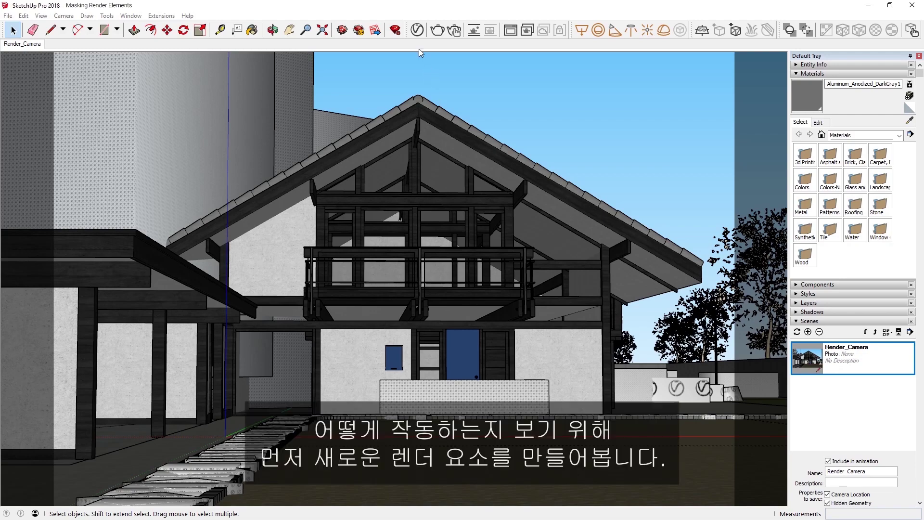
Step: In the V-Ray Asset Editor, add Material ID Number and MultiMatte Materials render elements
click(417, 31)
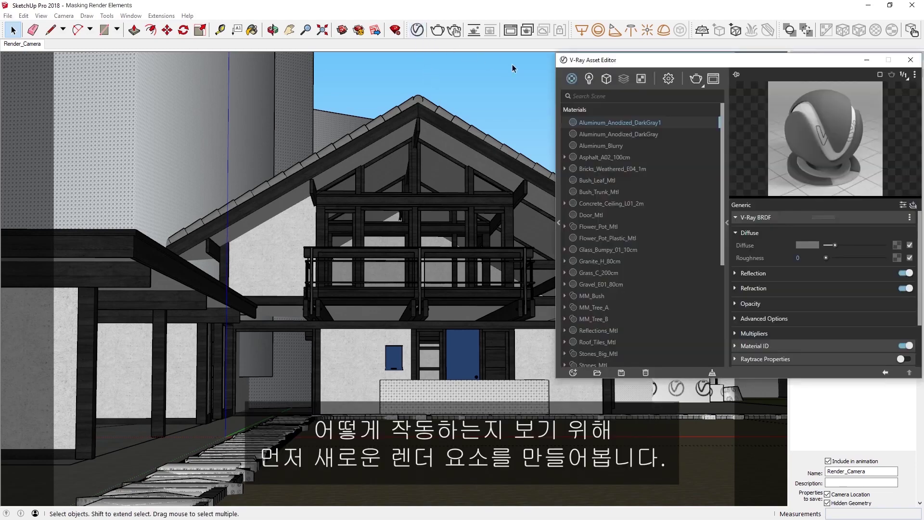
right_click(622, 82)
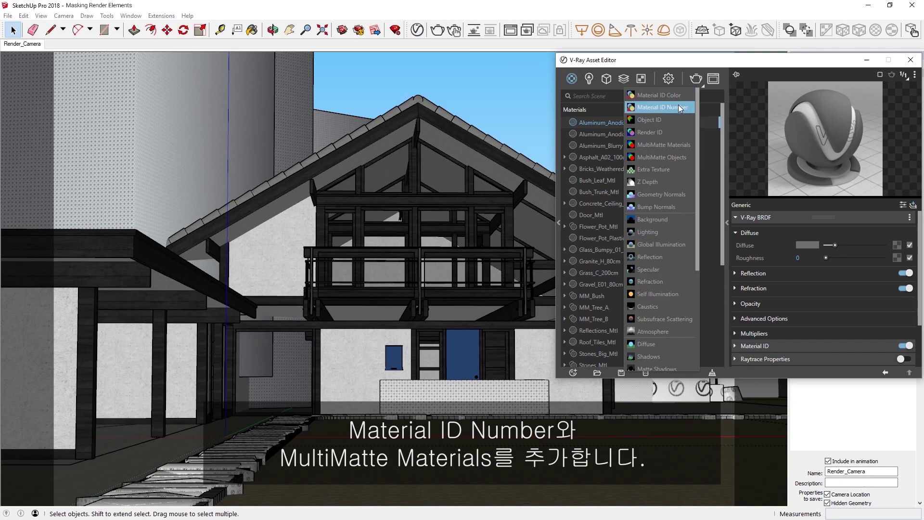
click(679, 107)
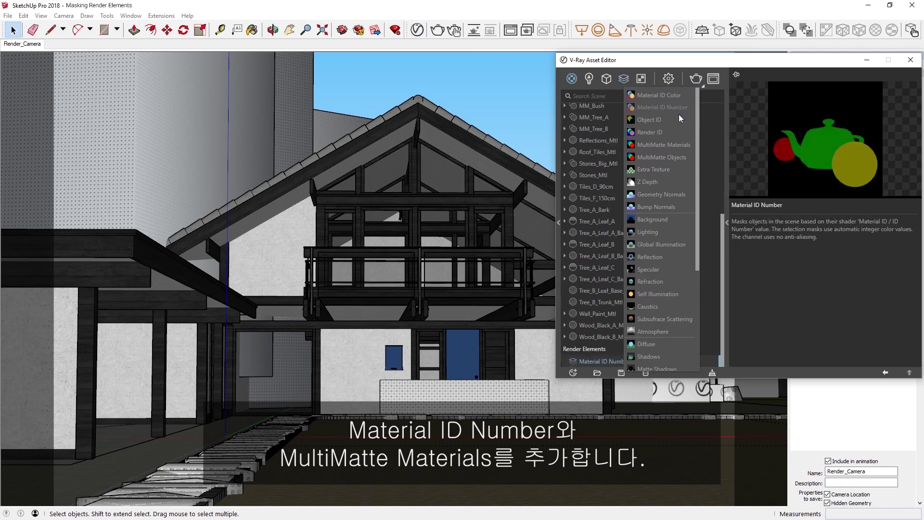
click(684, 146)
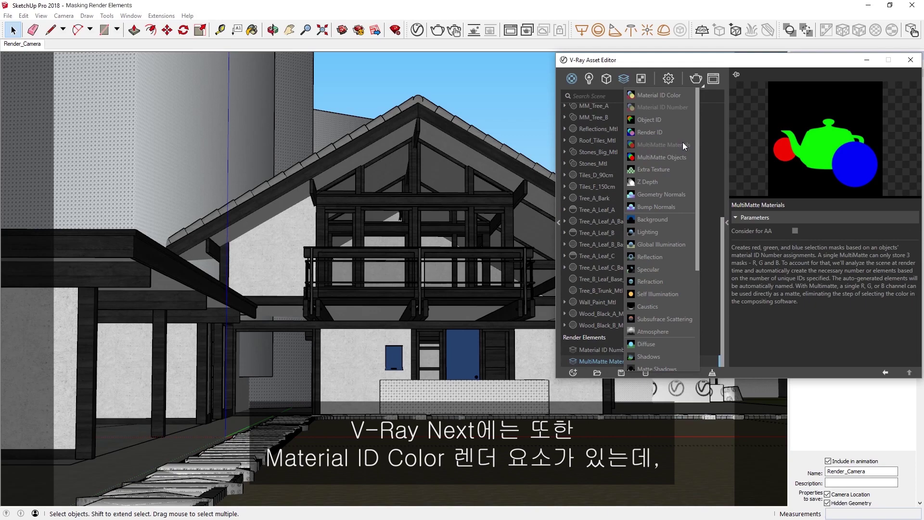
key(Escape)
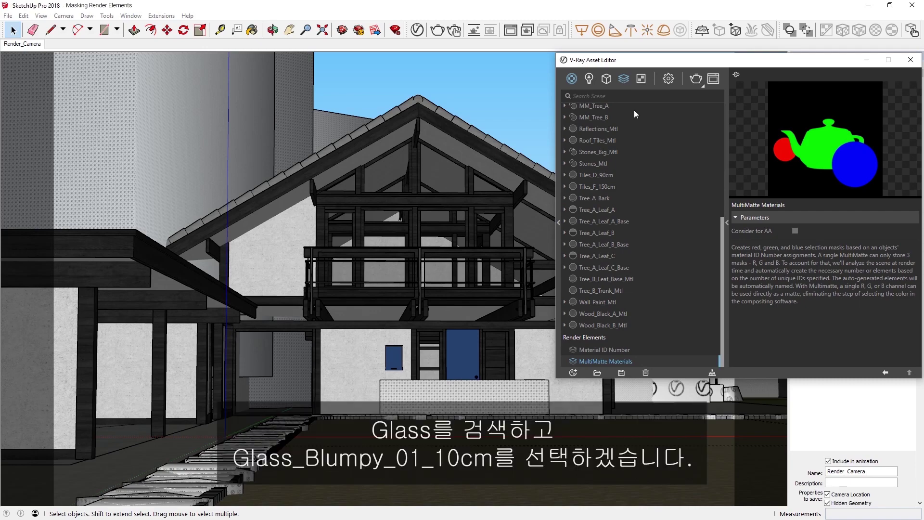
Step: Search 'glas' and set Glass_Bumpy_01_10cm's Material ID Number to 1
click(624, 96)
text(glas)
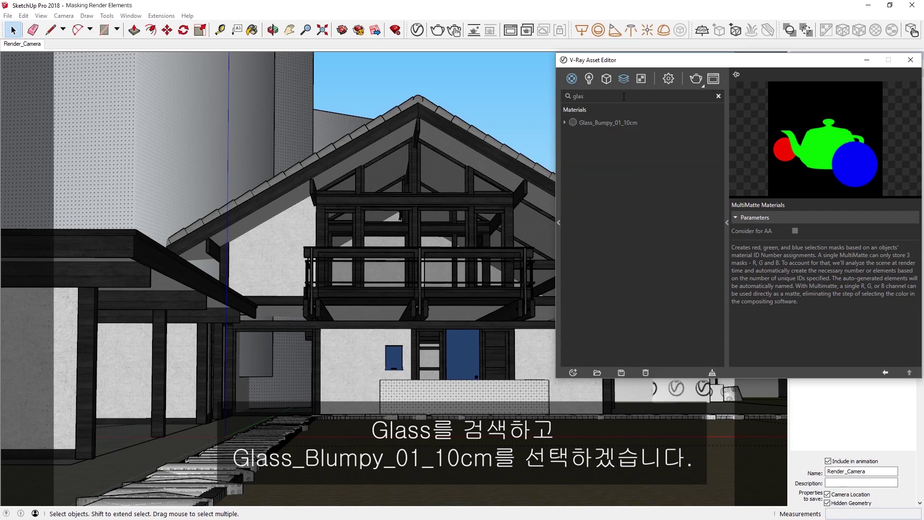
click(602, 120)
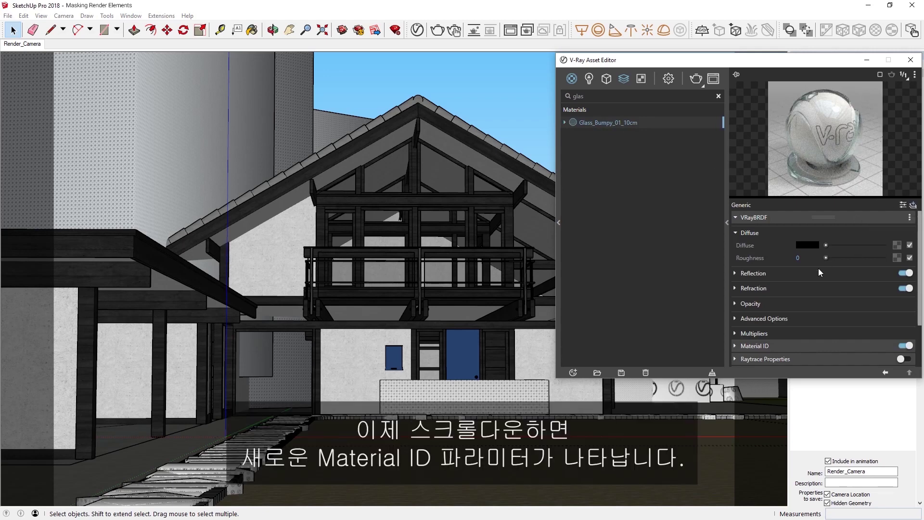
scroll(819, 267, down, 3)
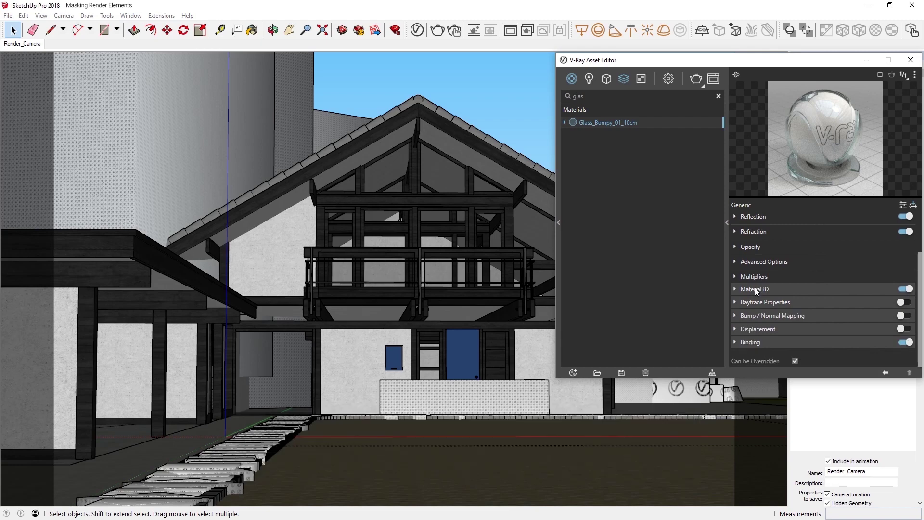
click(755, 289)
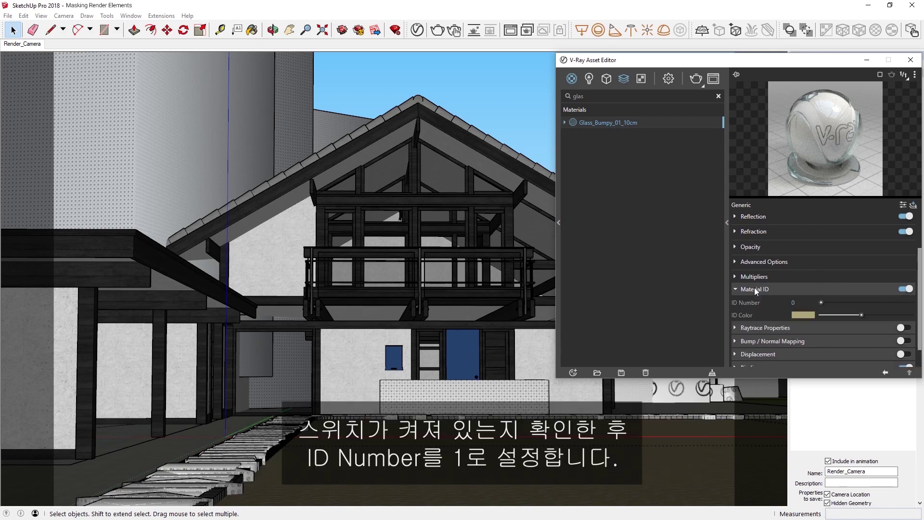
click(797, 302)
text(1)
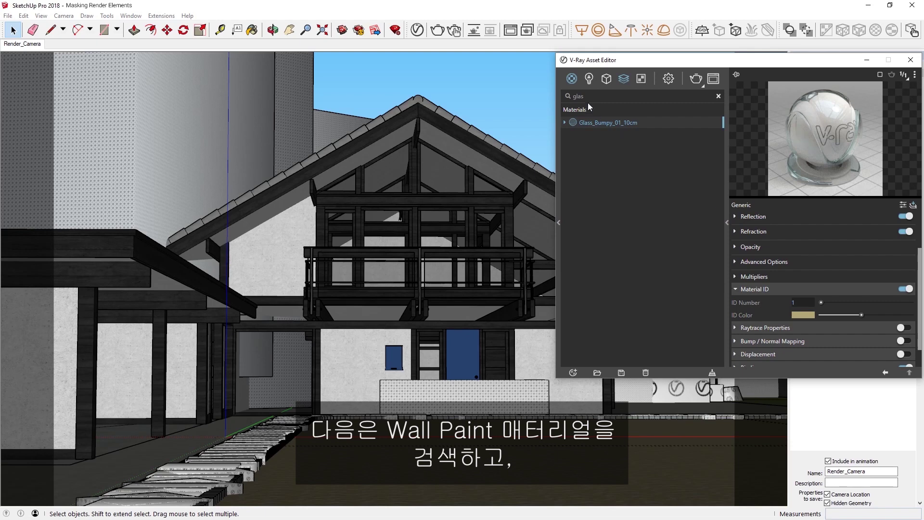
Step: Search 'wall' and set Wall_Paint_Mtl's Material ID Number to 2
key(ctrl+a)
text(wall)
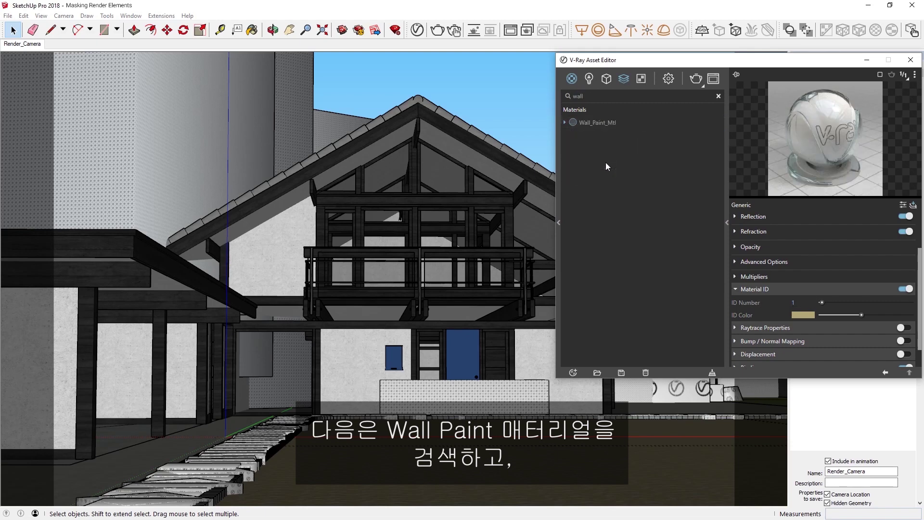
click(613, 124)
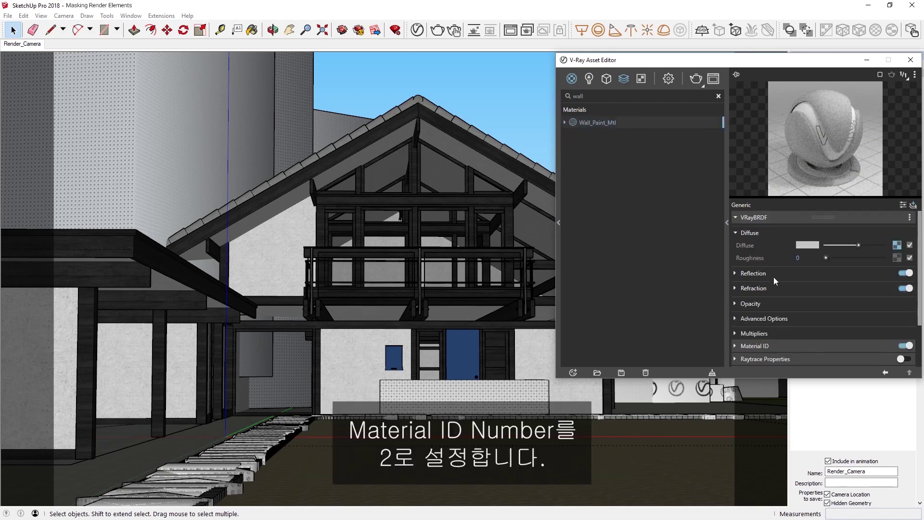
scroll(775, 281, down, 2)
click(776, 289)
double_click(790, 302)
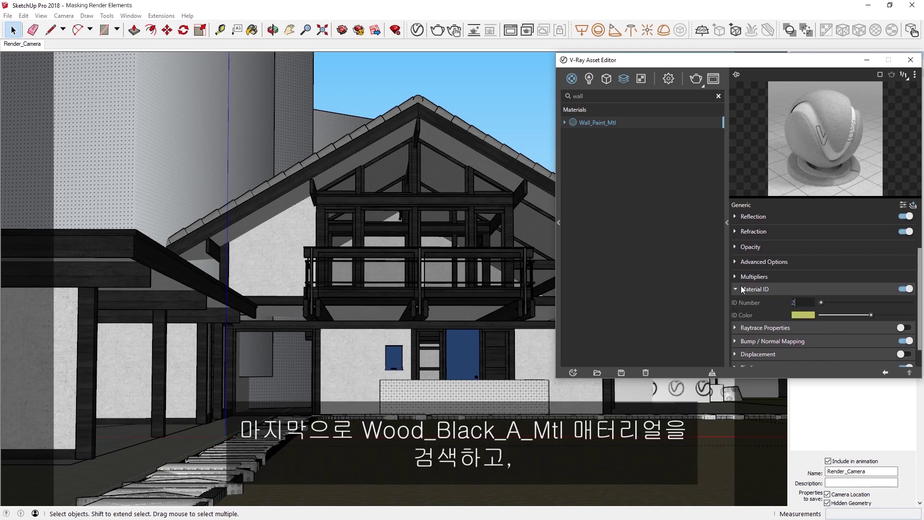
Step: Search 'wood' and open Wood_Black_A_Mtl's settings, toggling its Material ID rollout
click(597, 96)
key(ctrl+a)
text(wood)
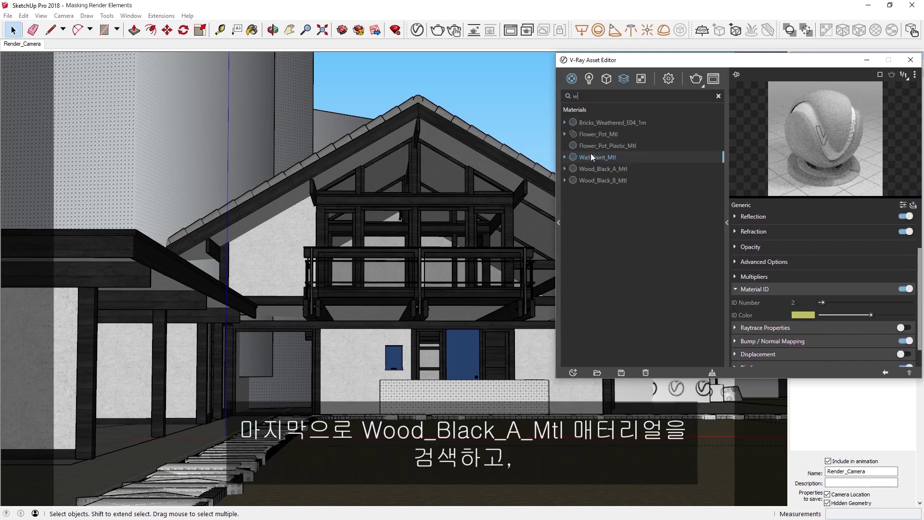
click(603, 122)
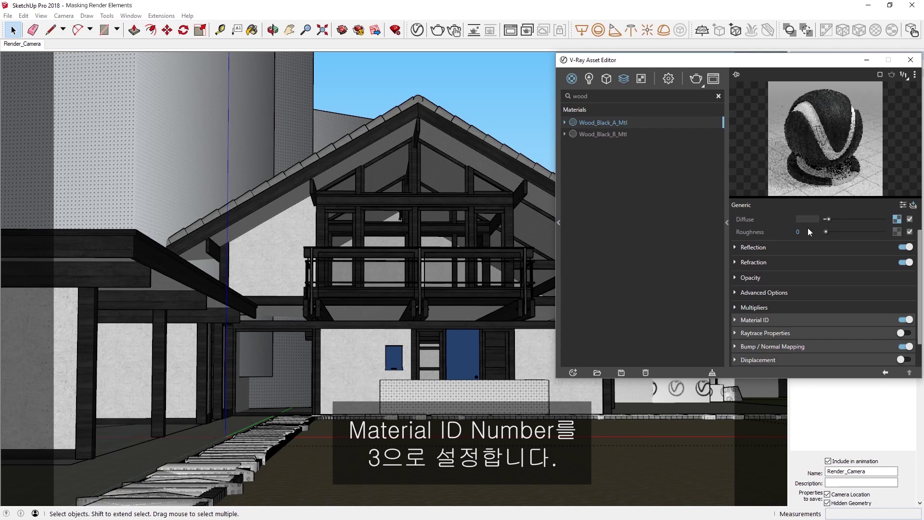
click(780, 289)
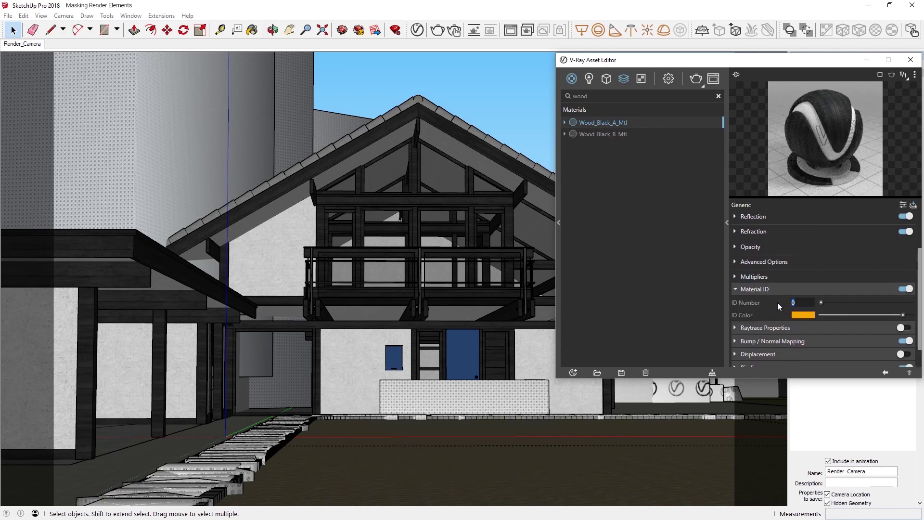
click(753, 289)
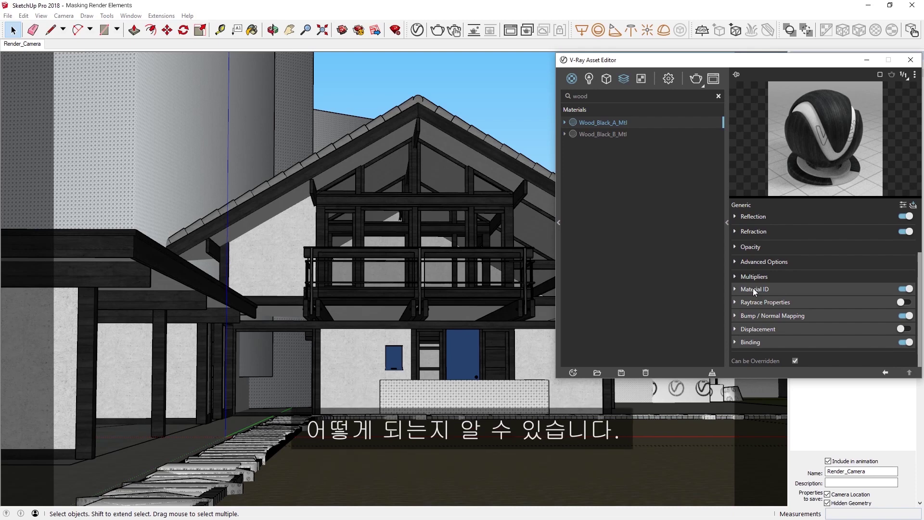
Step: Render the house and show the Material_ID_Number channel in the frame buffer
click(696, 80)
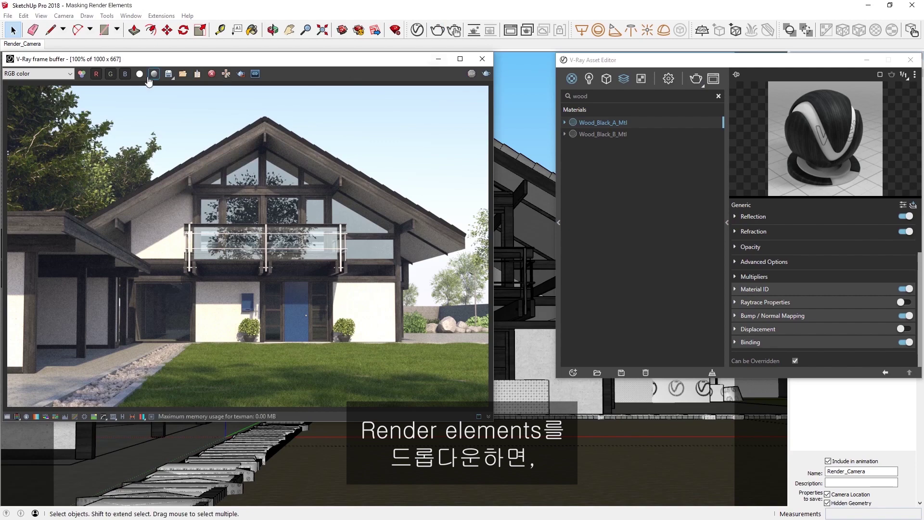
click(63, 73)
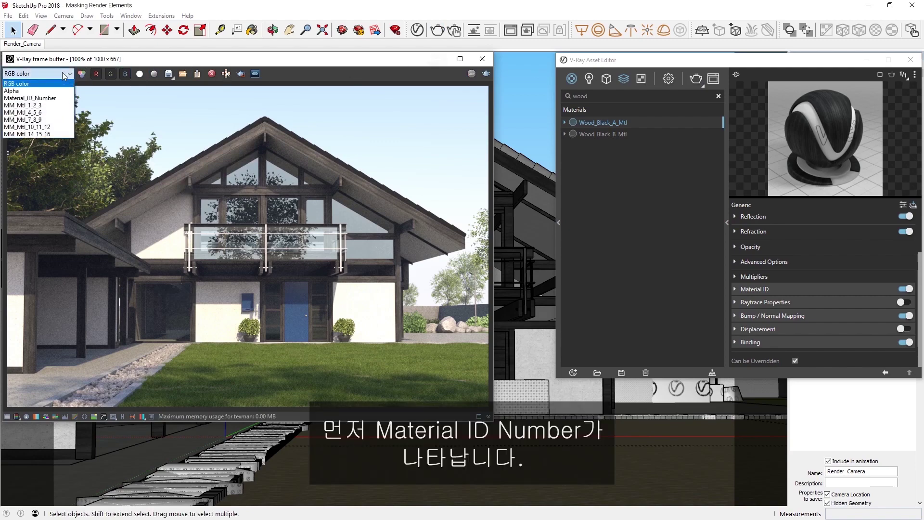
click(61, 98)
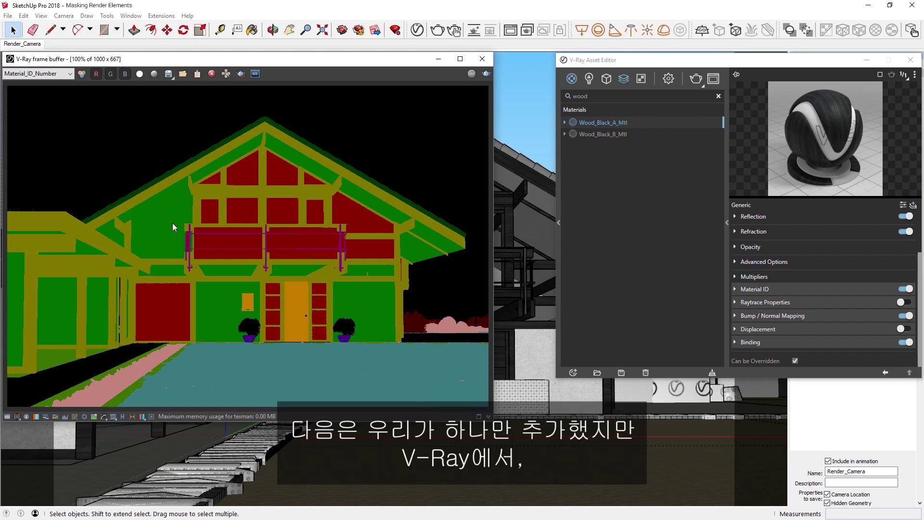
Step: Show the MM_Mtl_1_2_3 mask, then scroll through channels to MM_Mtl_14_15_16
click(36, 73)
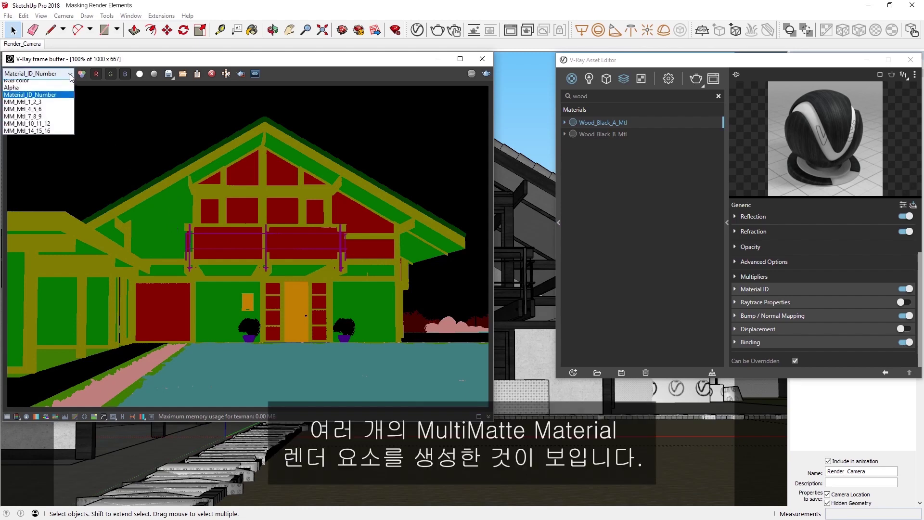
click(50, 107)
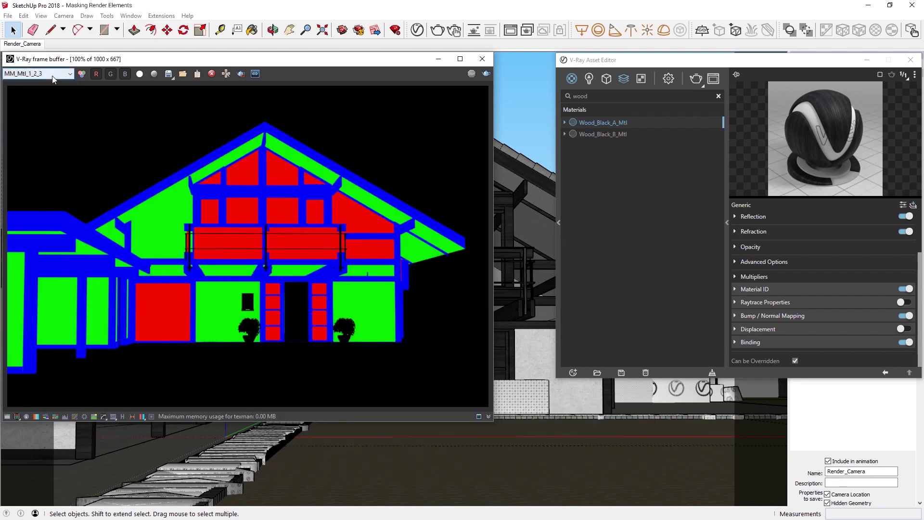
scroll(53, 76, down, 1)
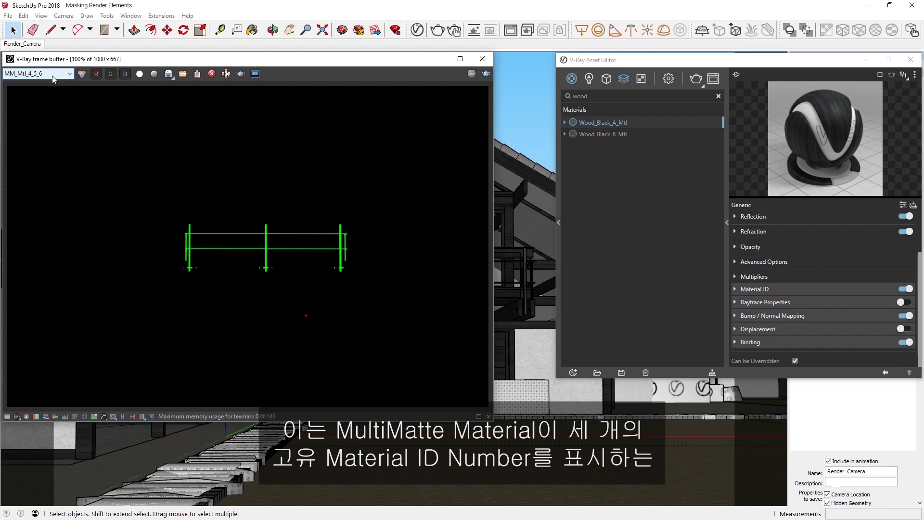
scroll(53, 78, down, 1)
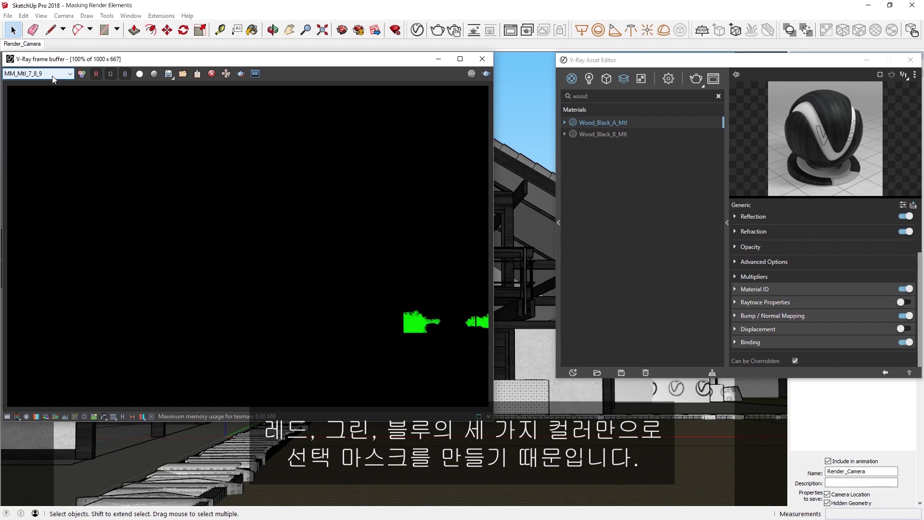
scroll(53, 79, down, 1)
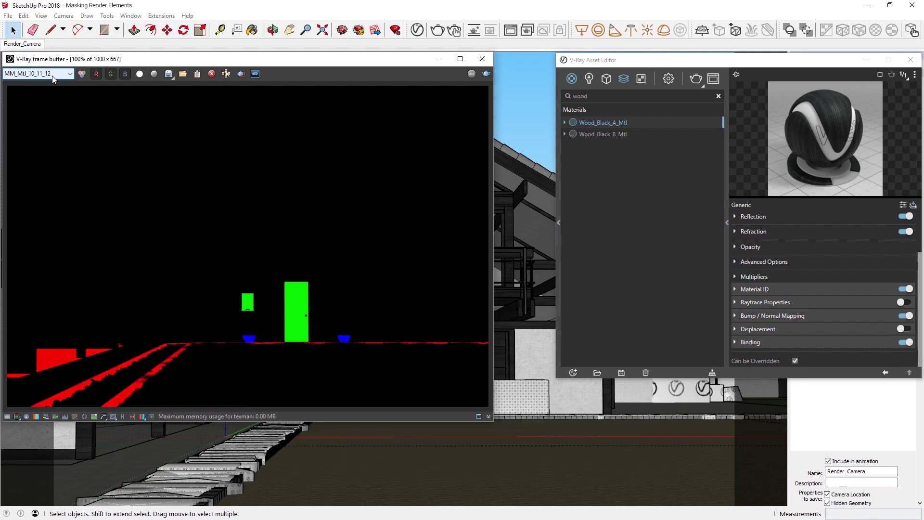
scroll(53, 80, down, 1)
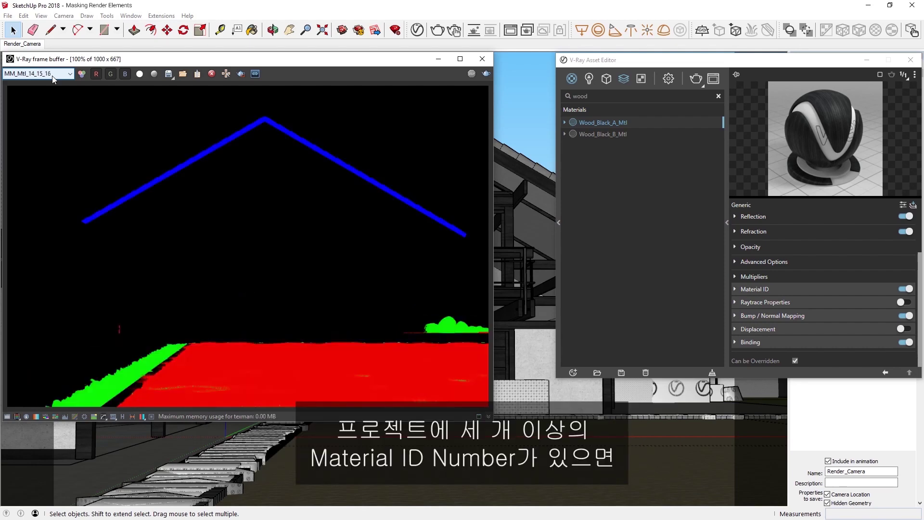